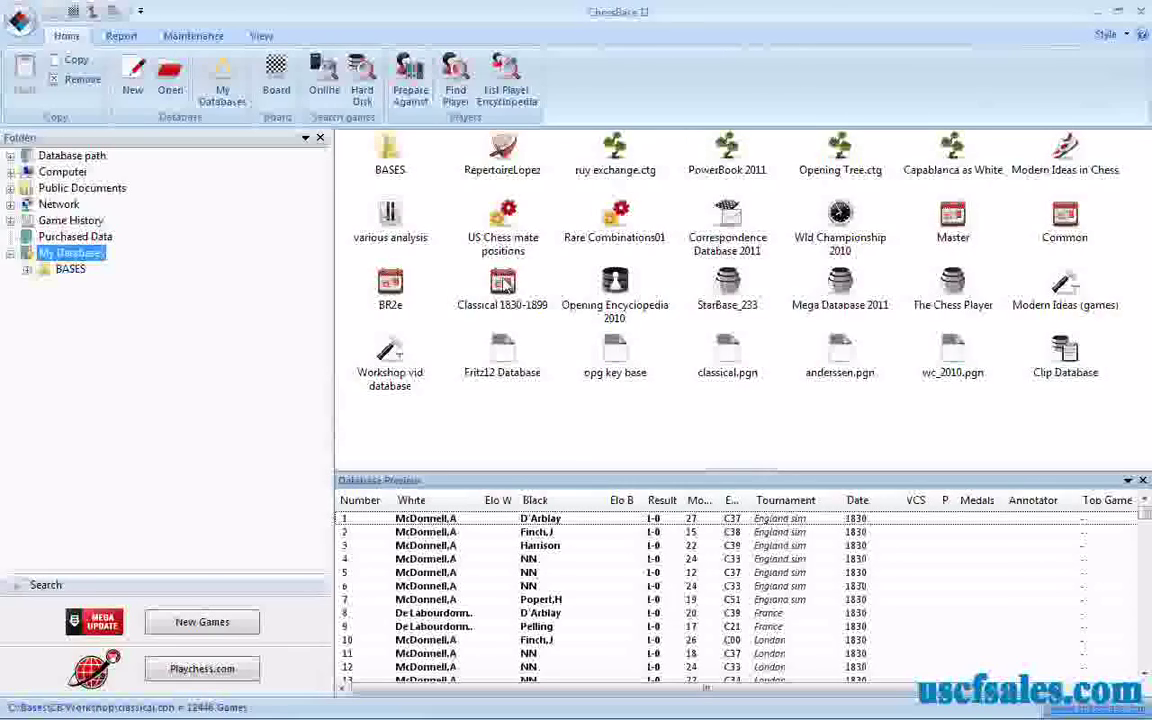
Search the Classical 1830-1899 database for games with a Sacrifice manoeuvre, and stop the search before it completes.
right_click(505, 287)
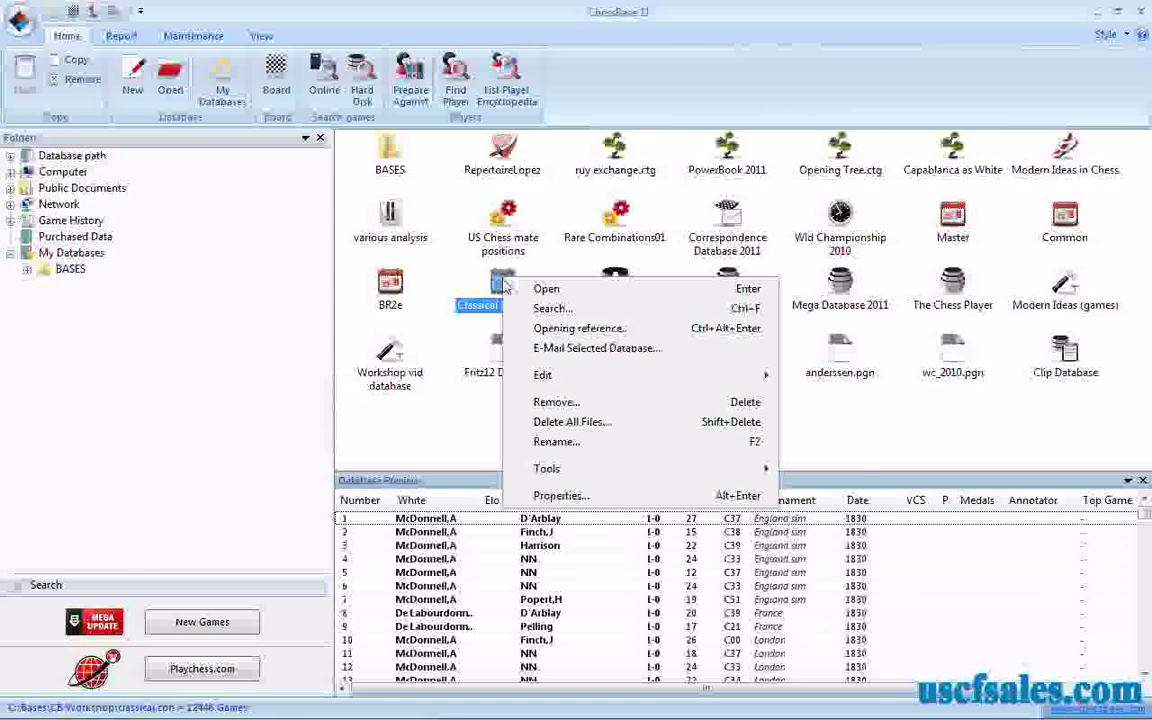
click(548, 309)
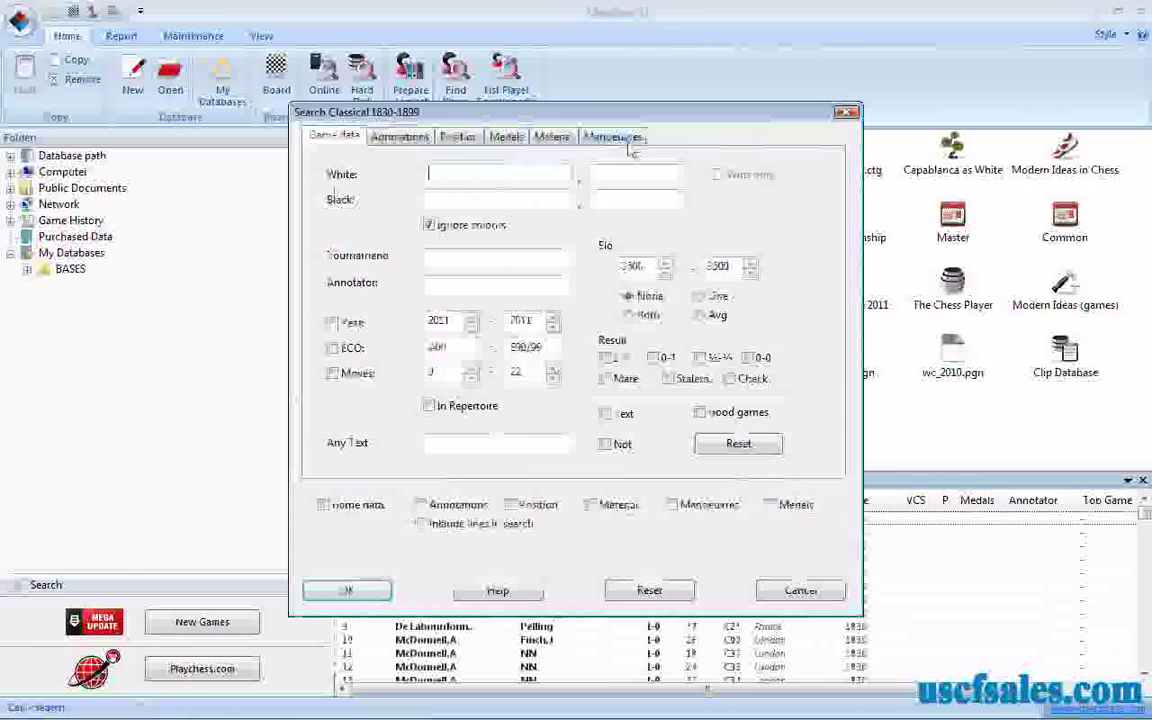
click(626, 141)
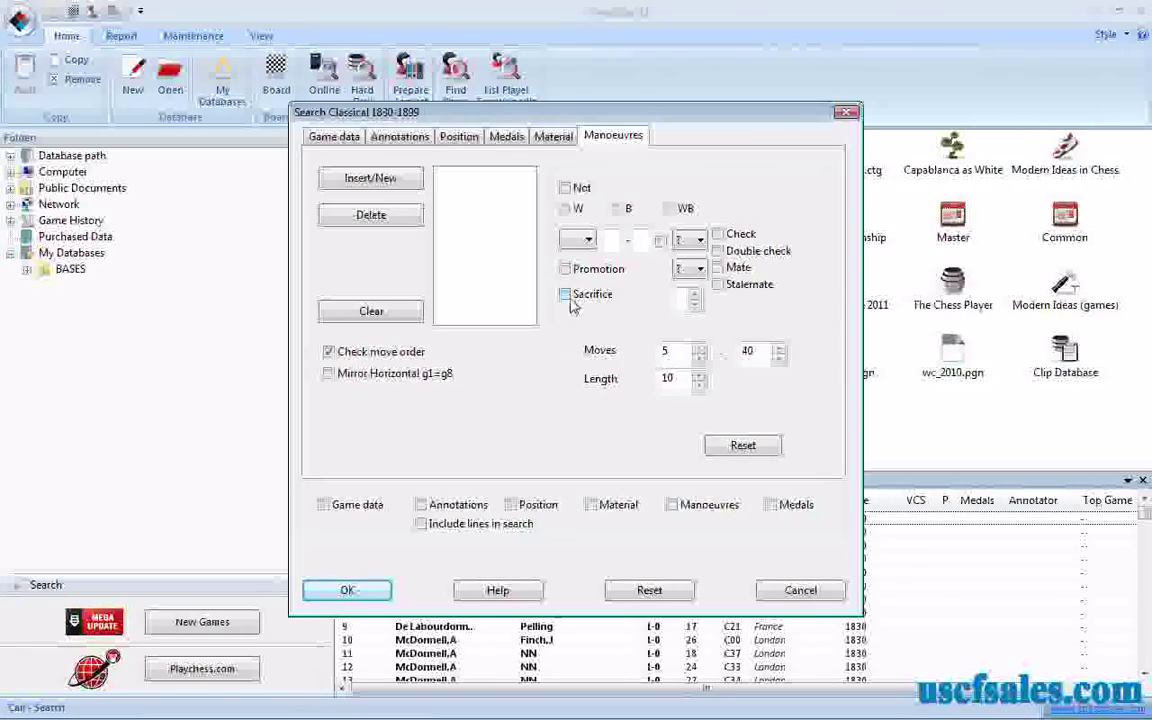
click(567, 295)
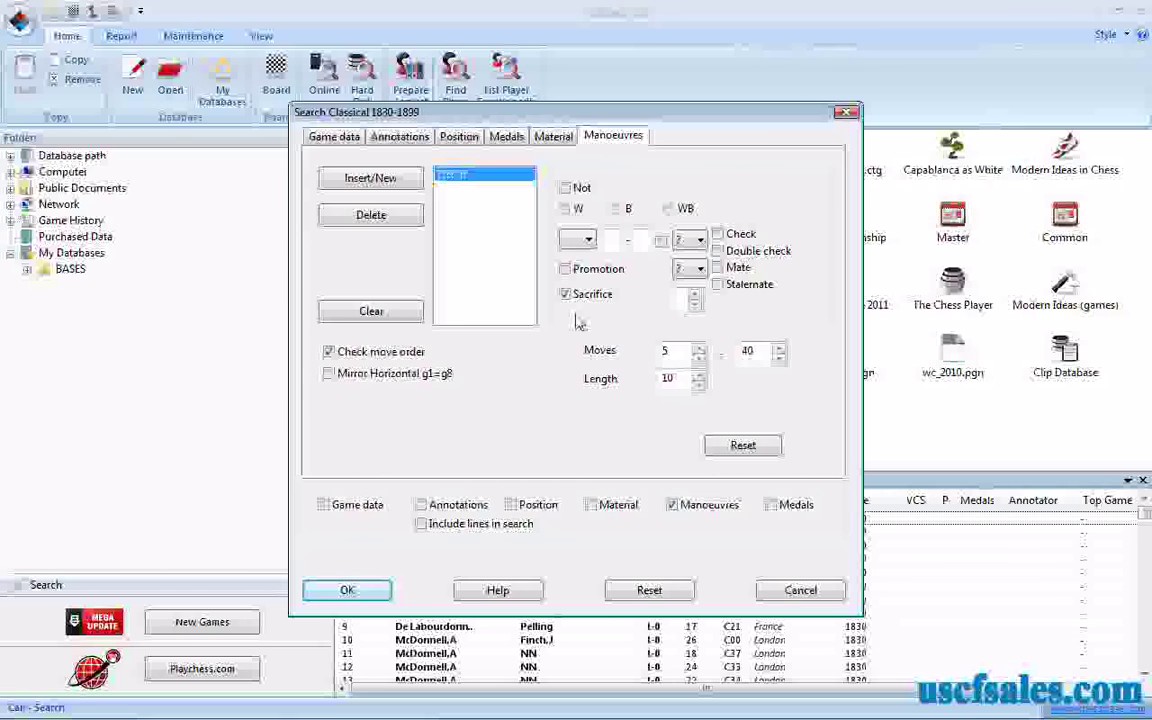
click(352, 590)
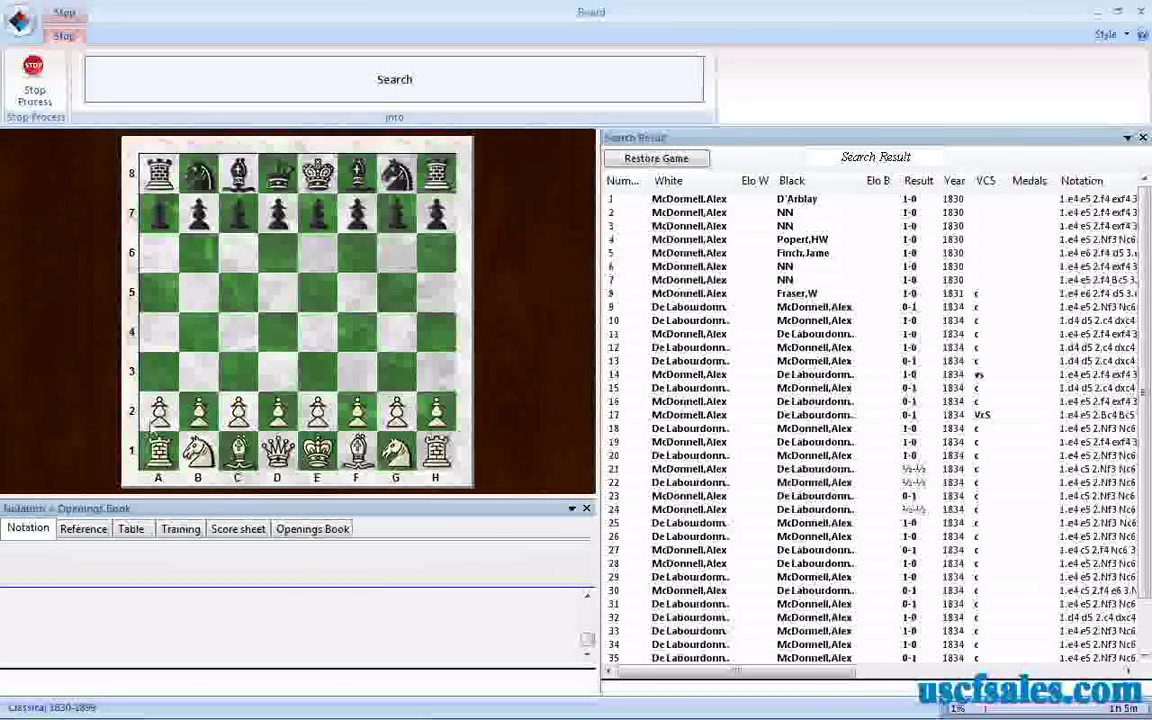
click(34, 88)
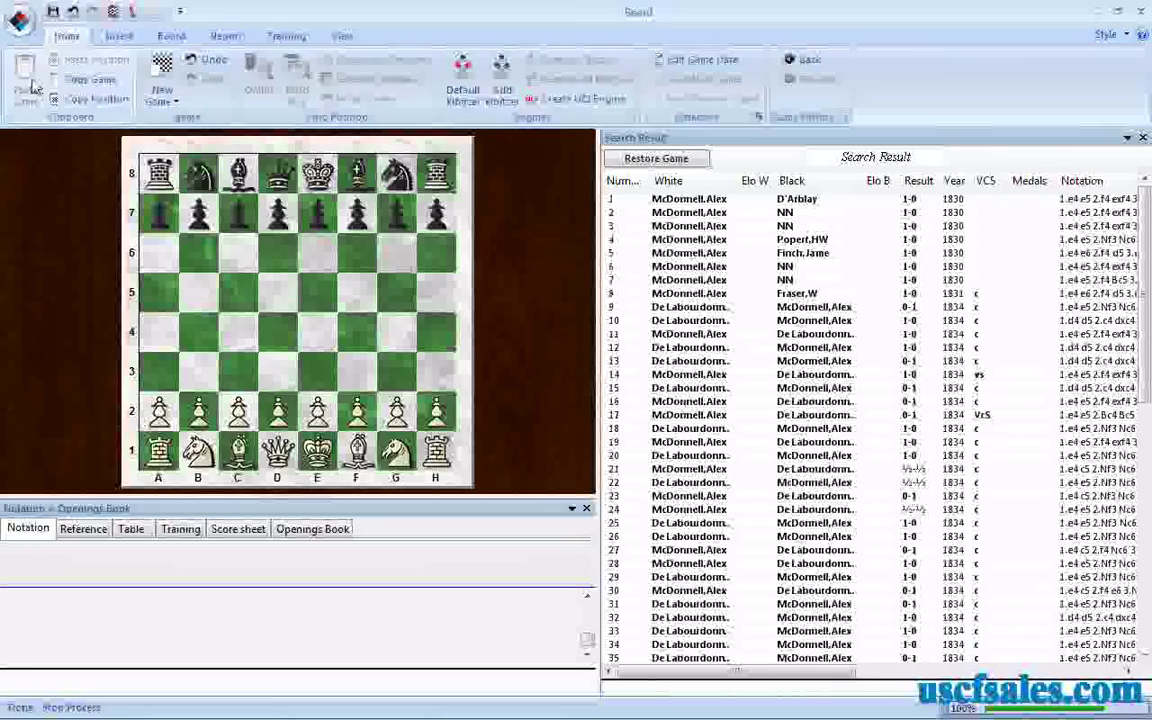
Examine the sacrifice positions in search results 12 and 13, replaying the moves around 27...Rxf7 in game 13.
double_click(690, 347)
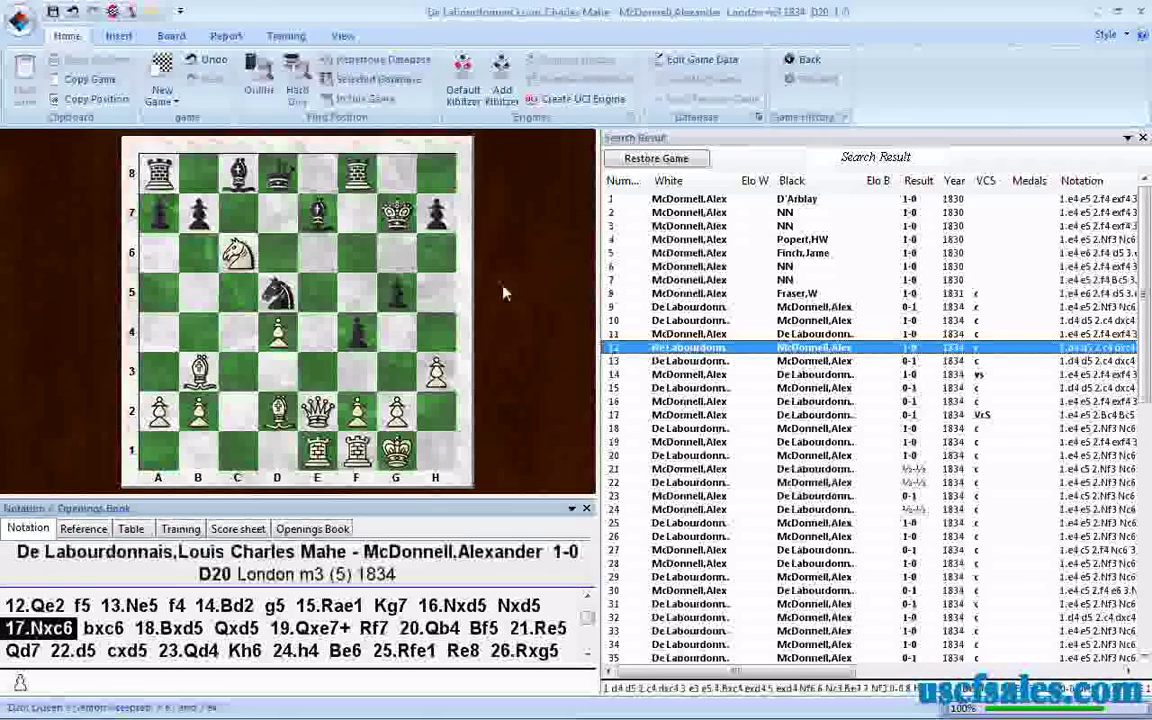
double_click(688, 362)
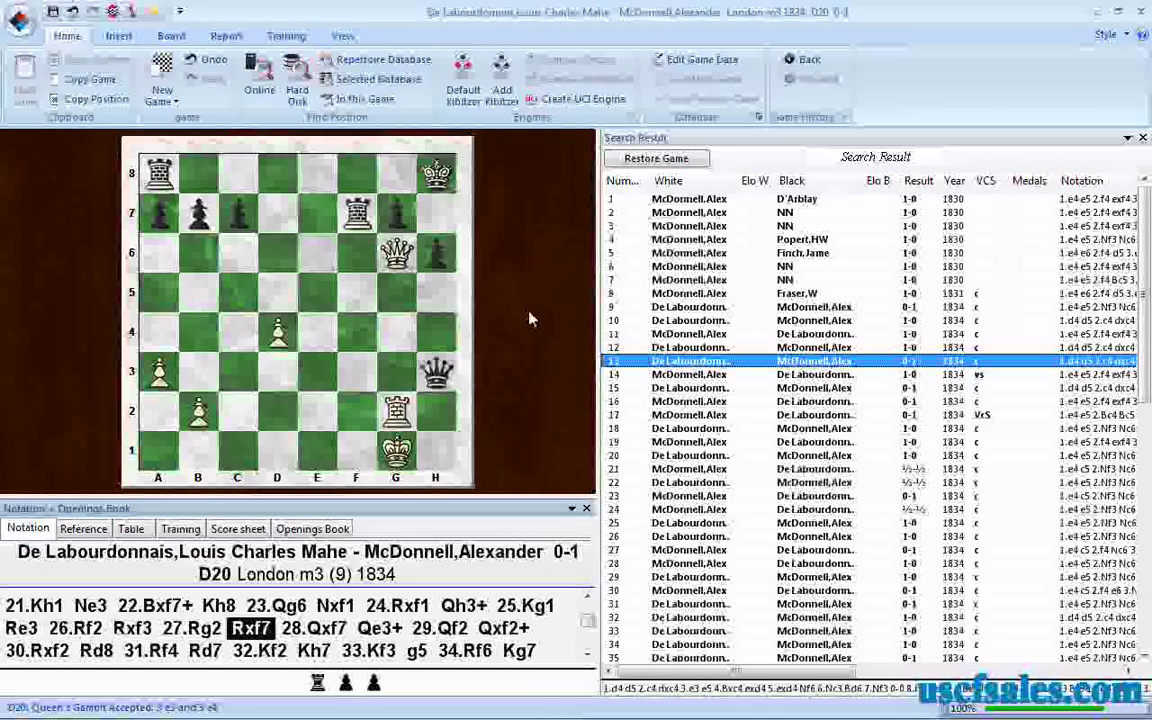
key(Left)
key(Right)
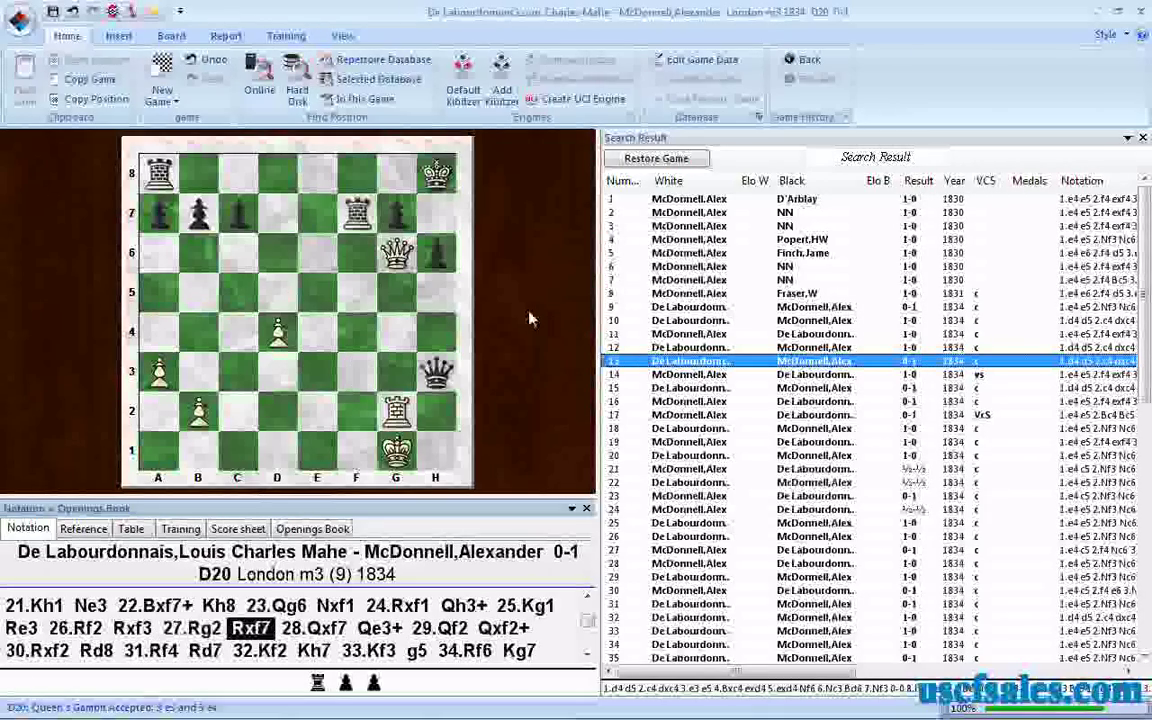
key(Right)
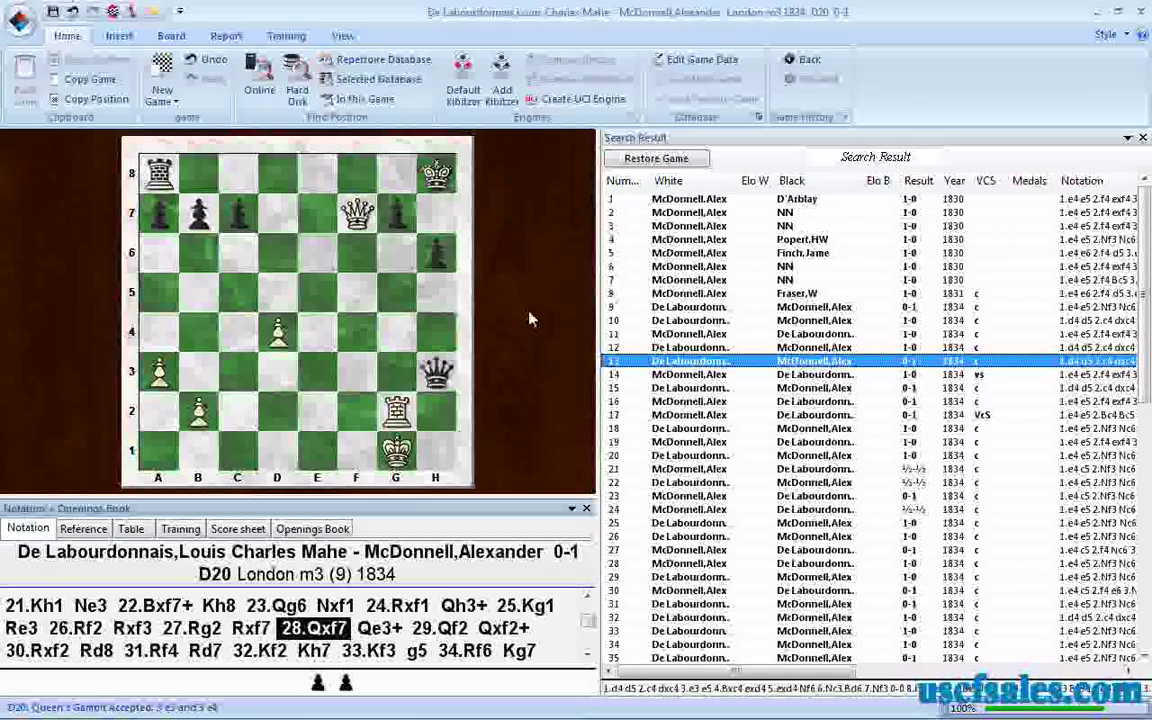
key(Left)
key(Left)
key(Right)
key(Right)
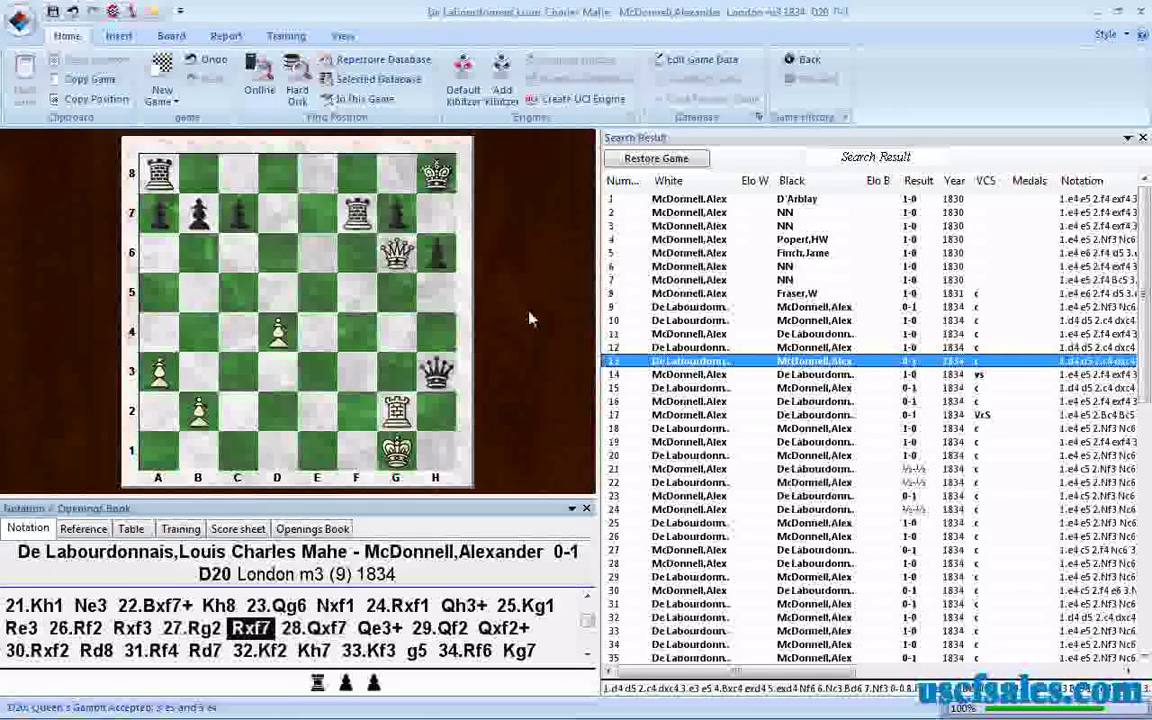
Examine the sacrifice 31.b6 in search result 14, replaying the moves around it through the game's final position.
click(668, 378)
double_click(668, 378)
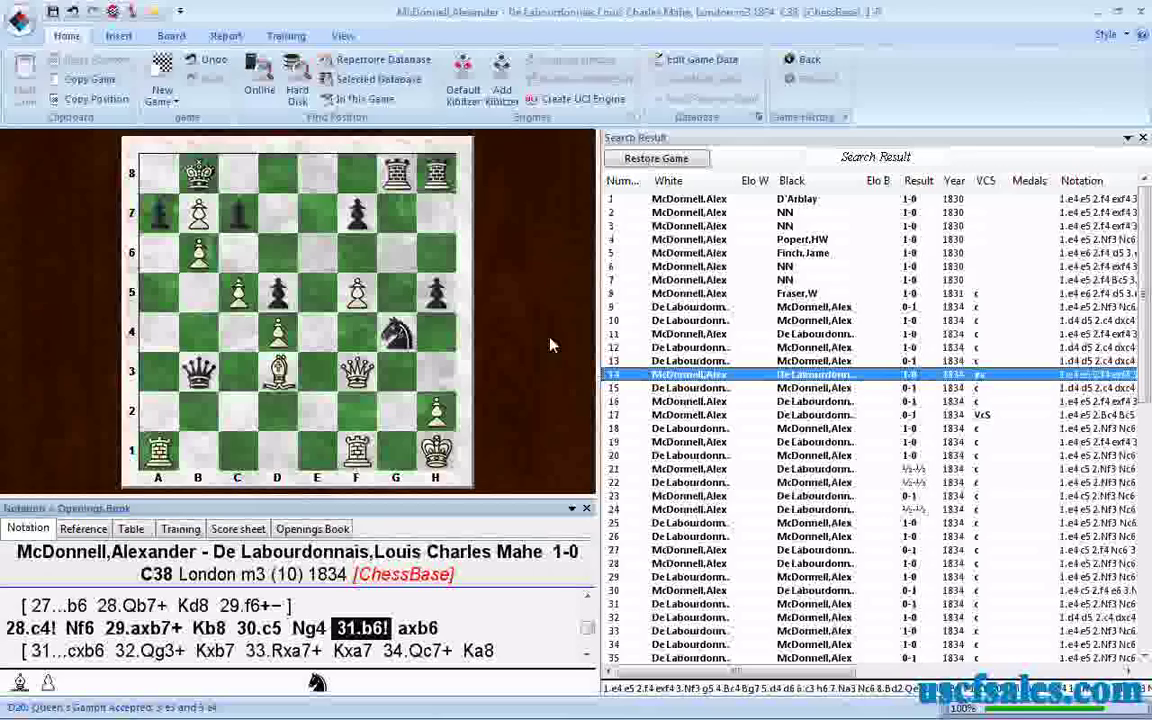
key(Left)
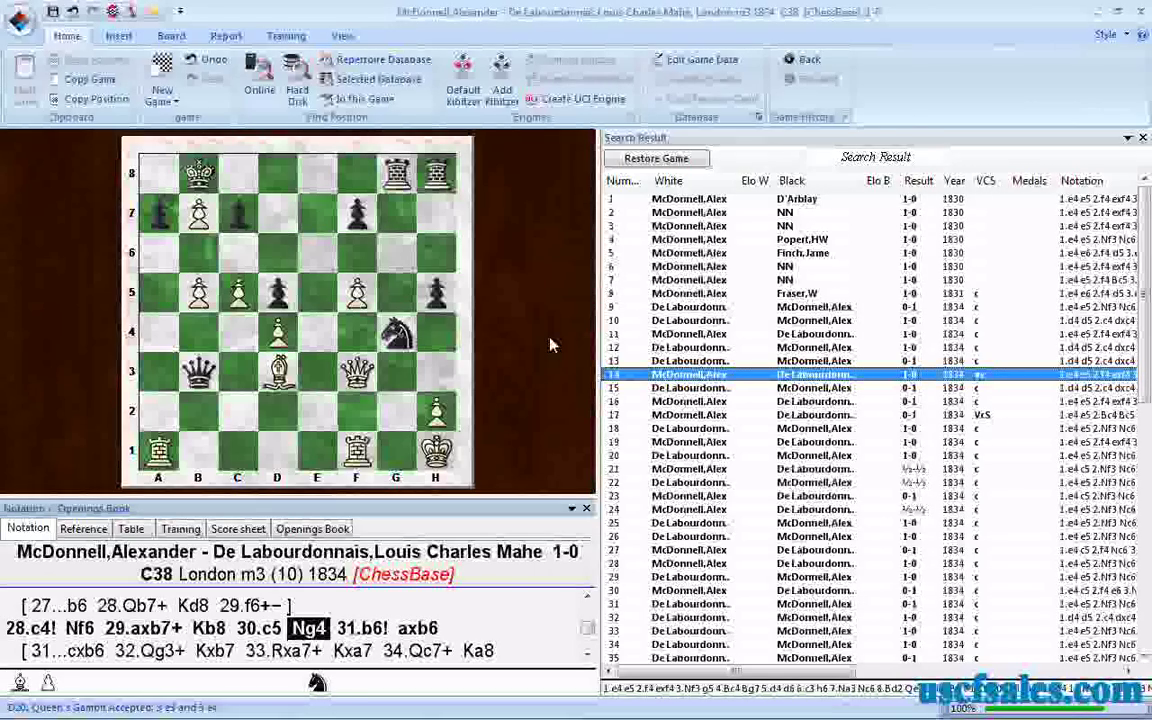
key(Right)
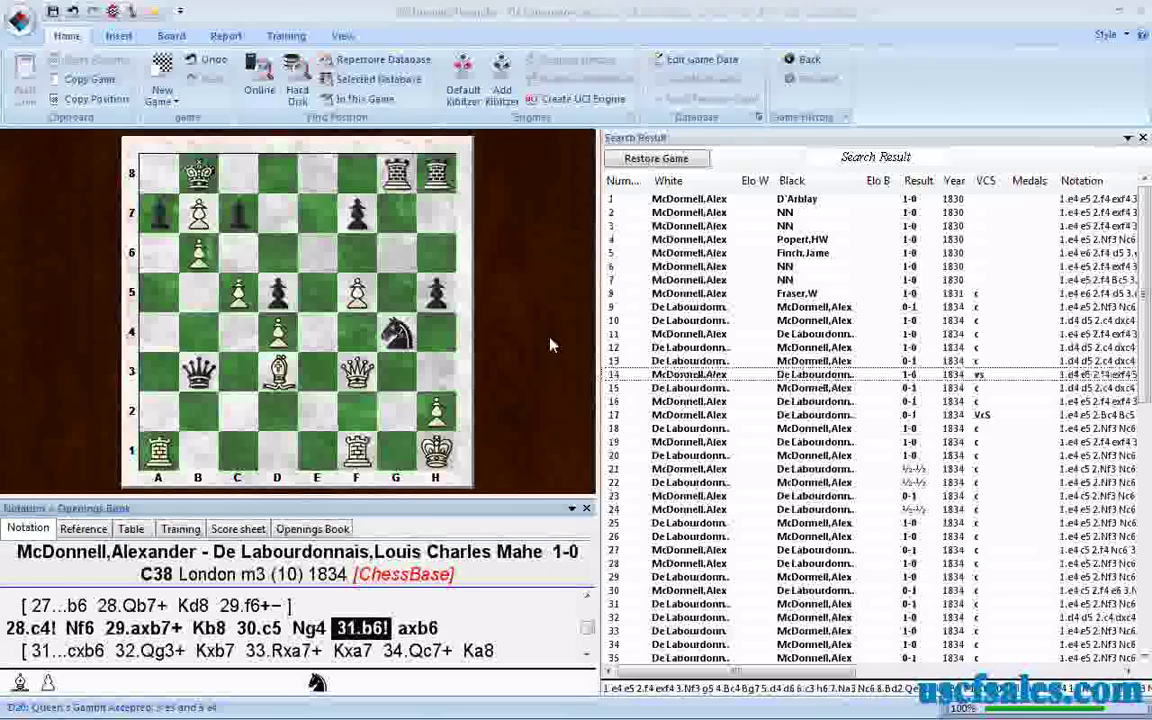
key(Right)
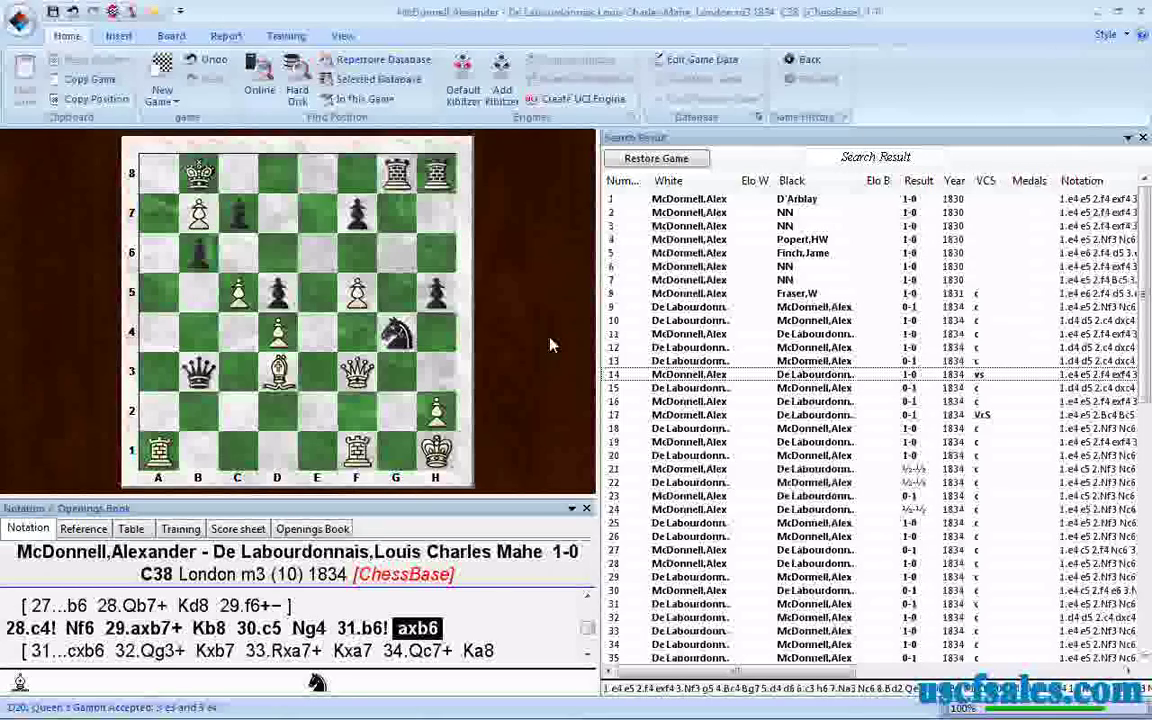
key(End)
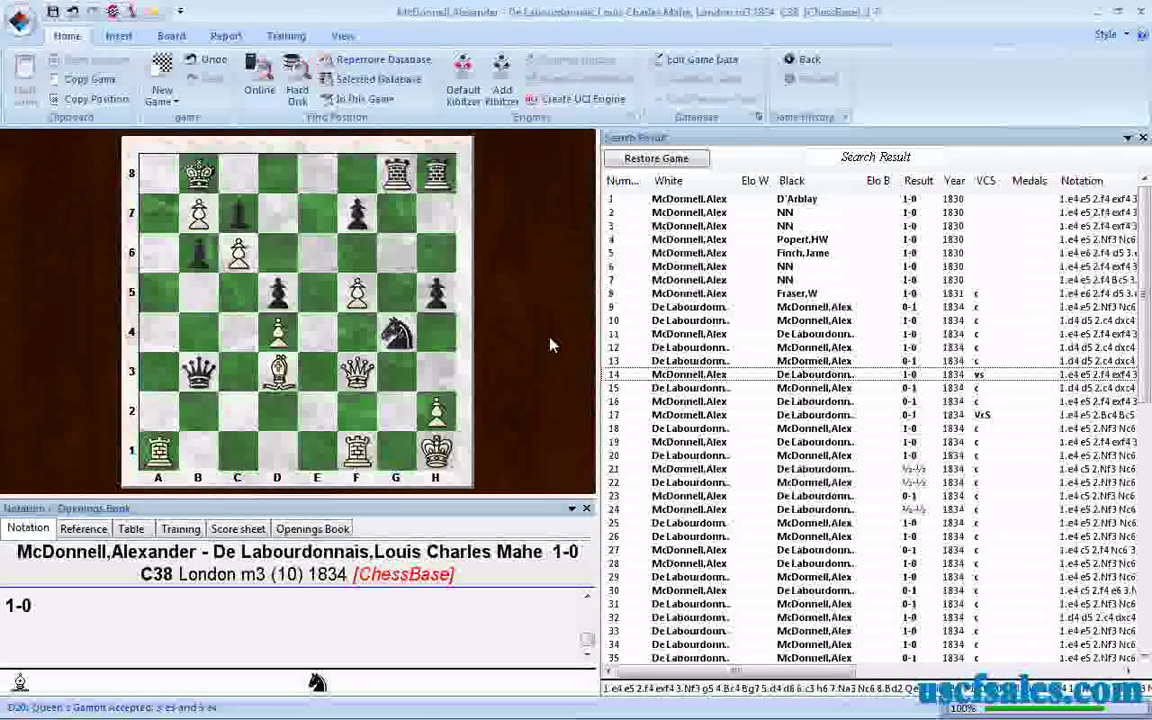
key(Left)
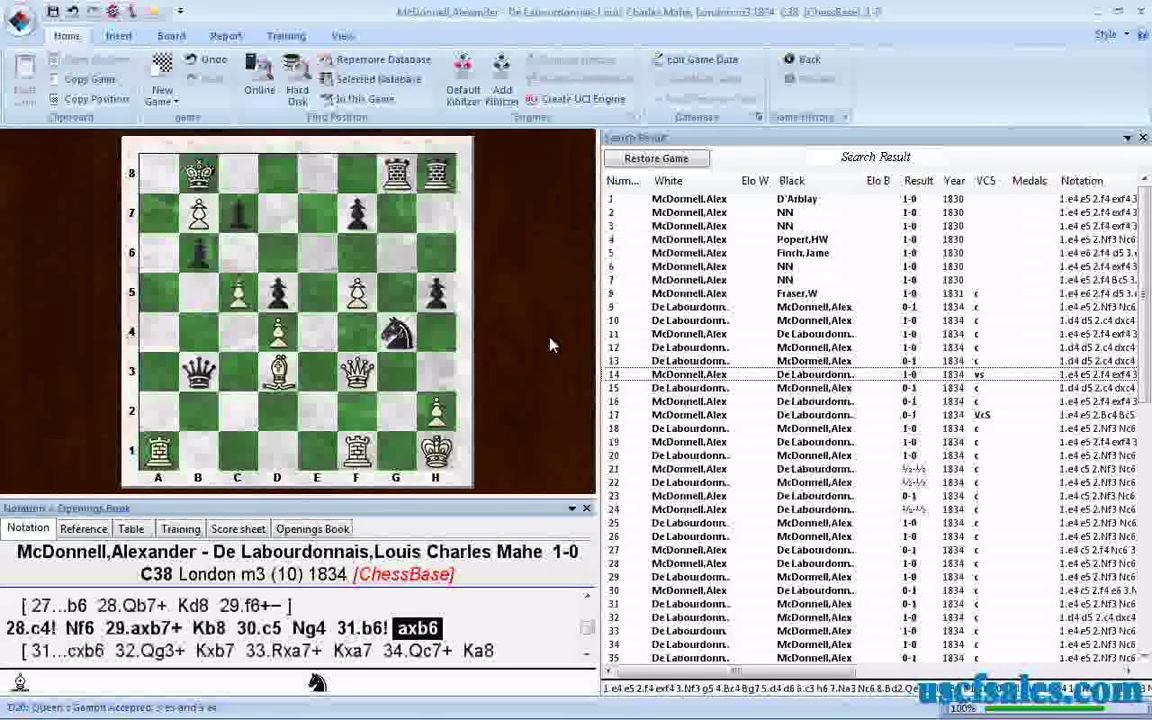
key(Left)
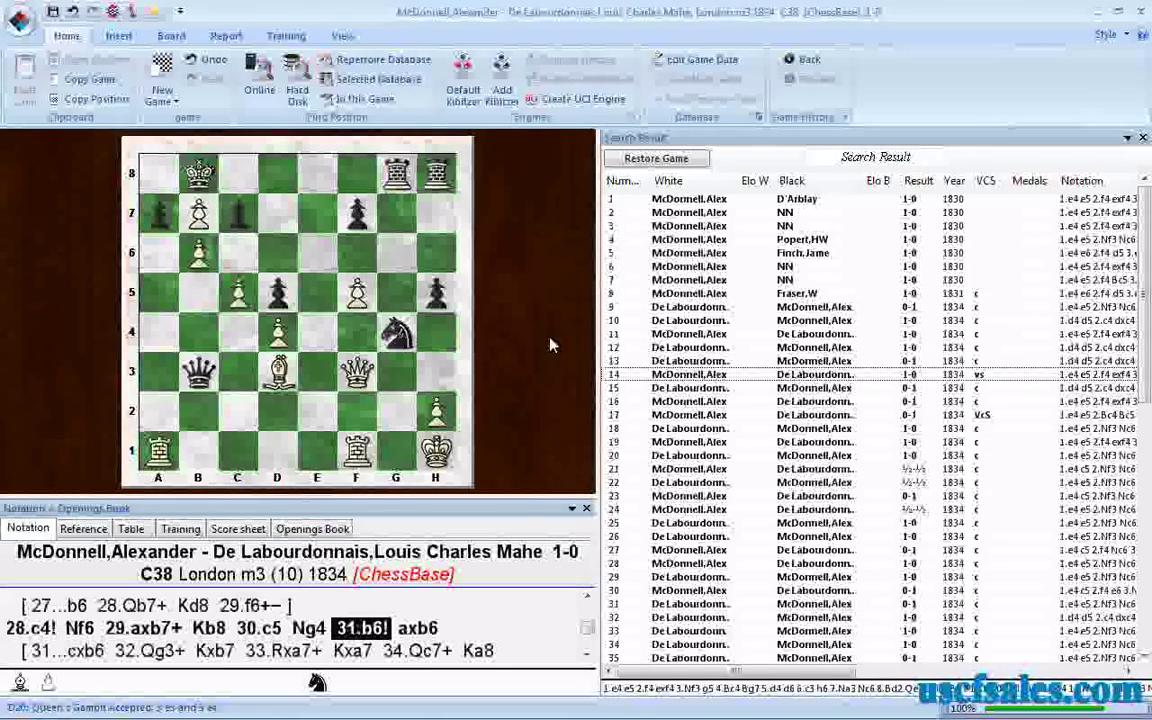
key(Left)
key(Right)
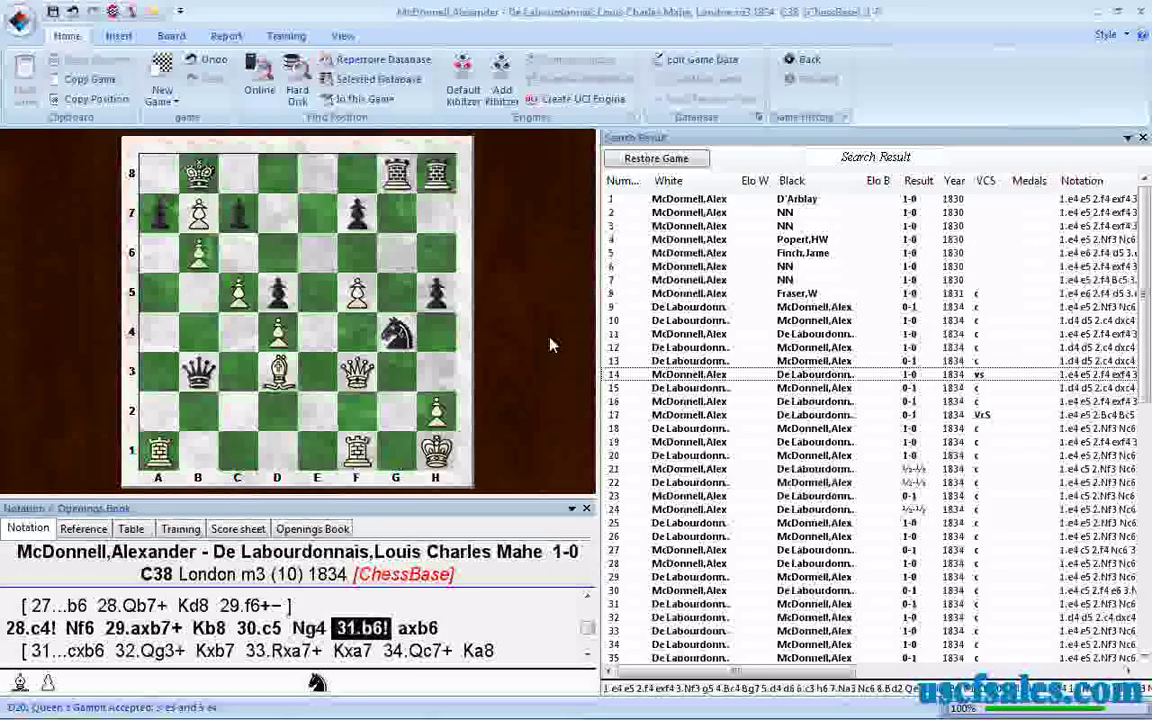
key(Right)
key(Return)
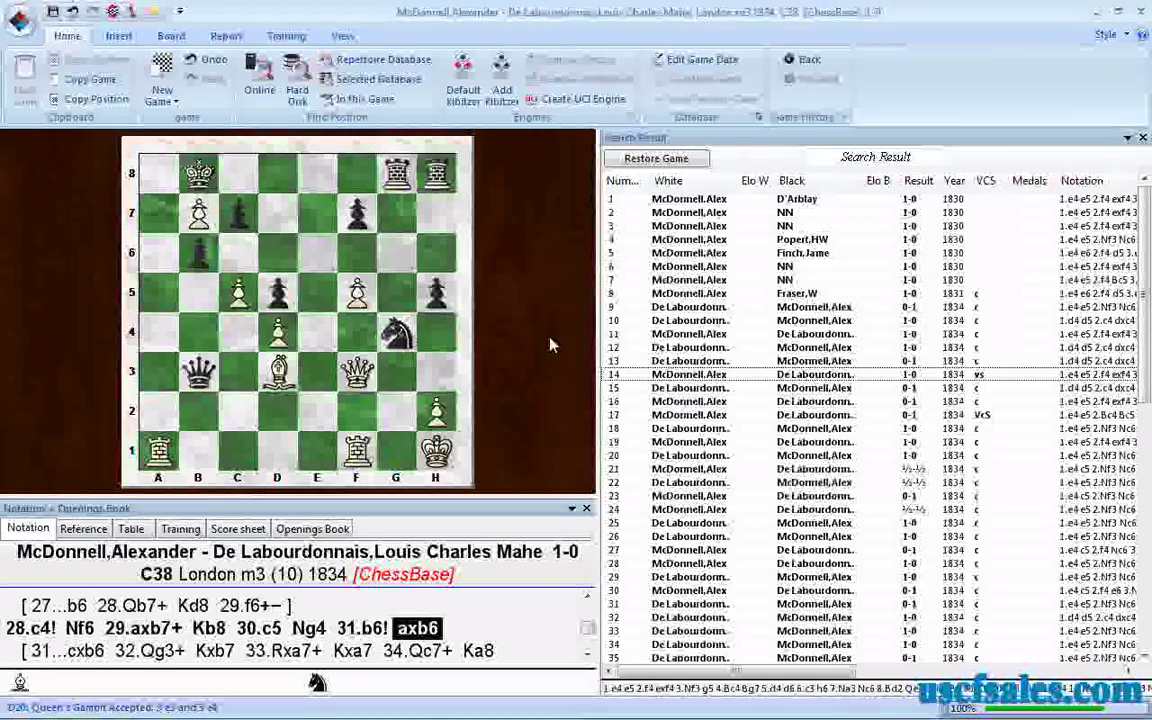
key(End)
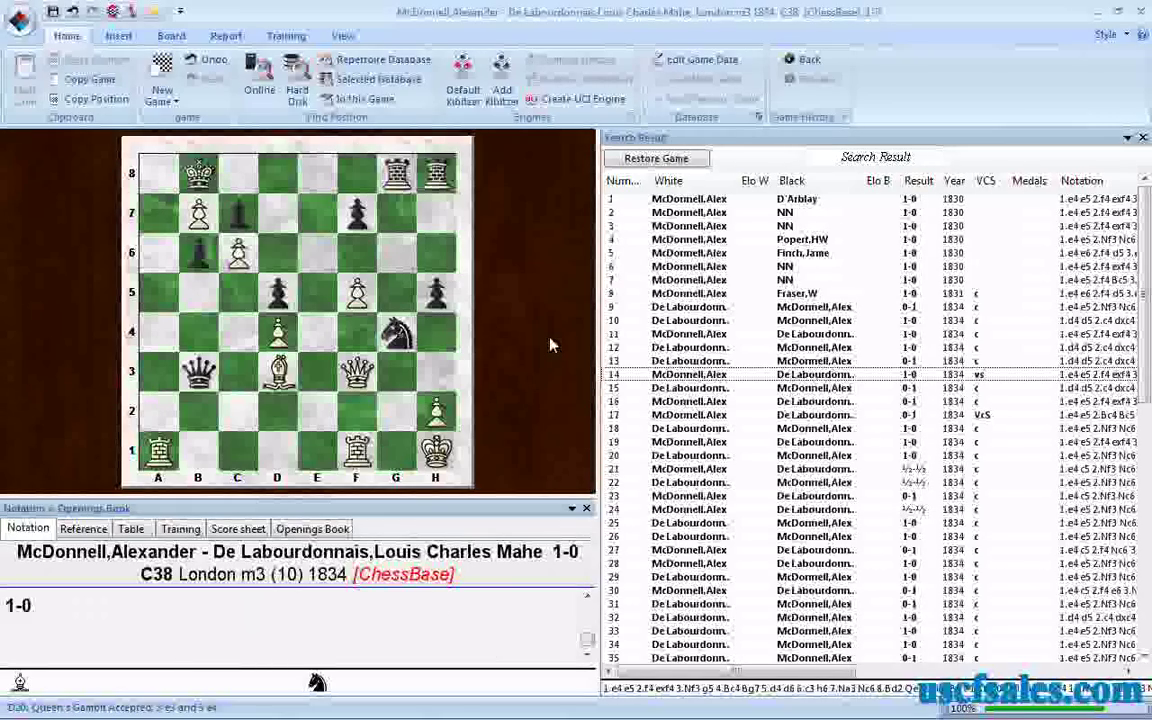
Examine the closing moves of search result 15, replaying Black's bishop move to g1 and the captures that follow.
click(683, 388)
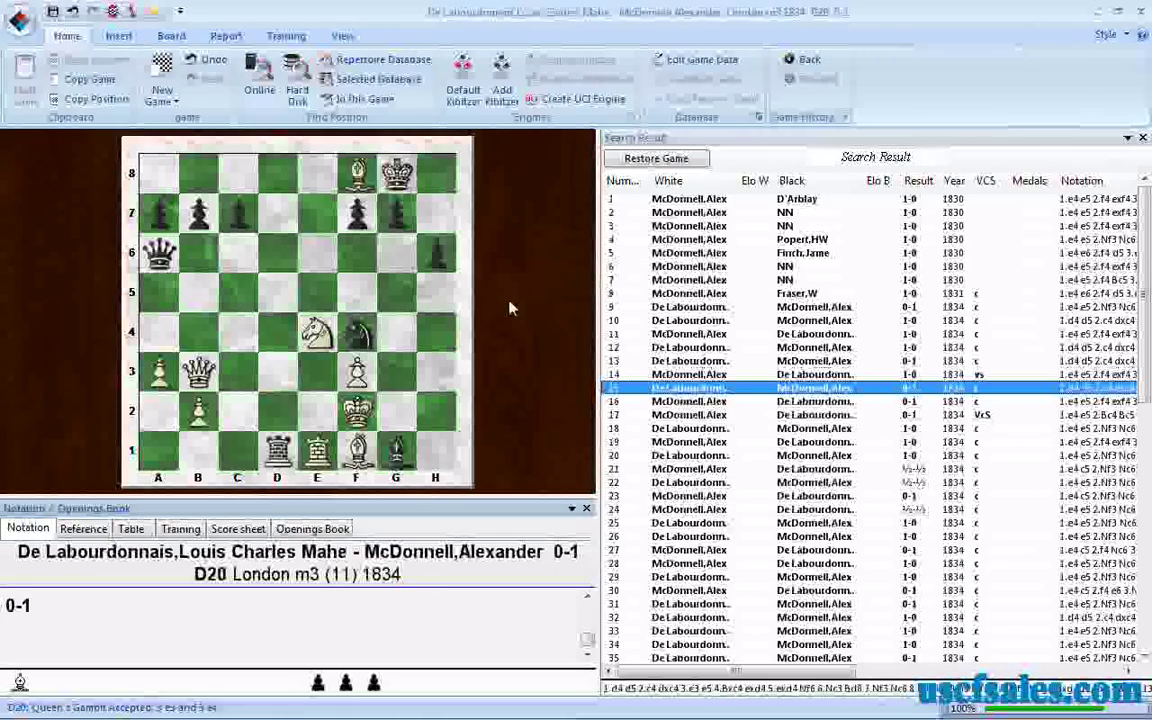
key(Left)
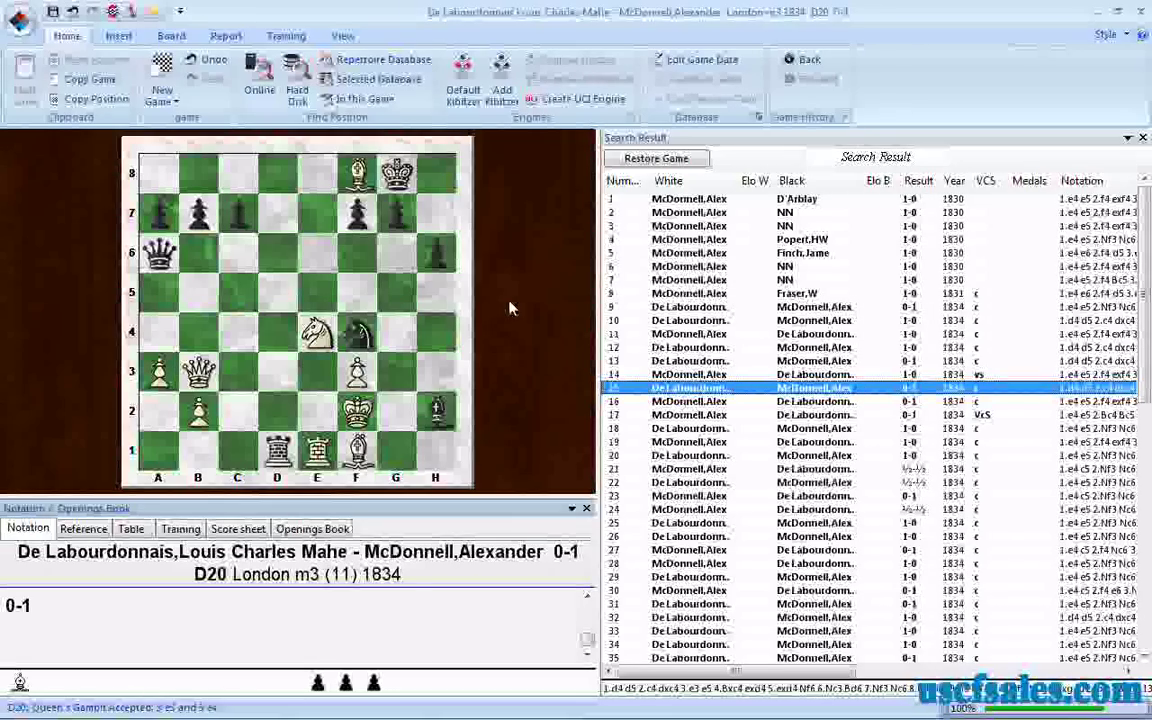
key(Right)
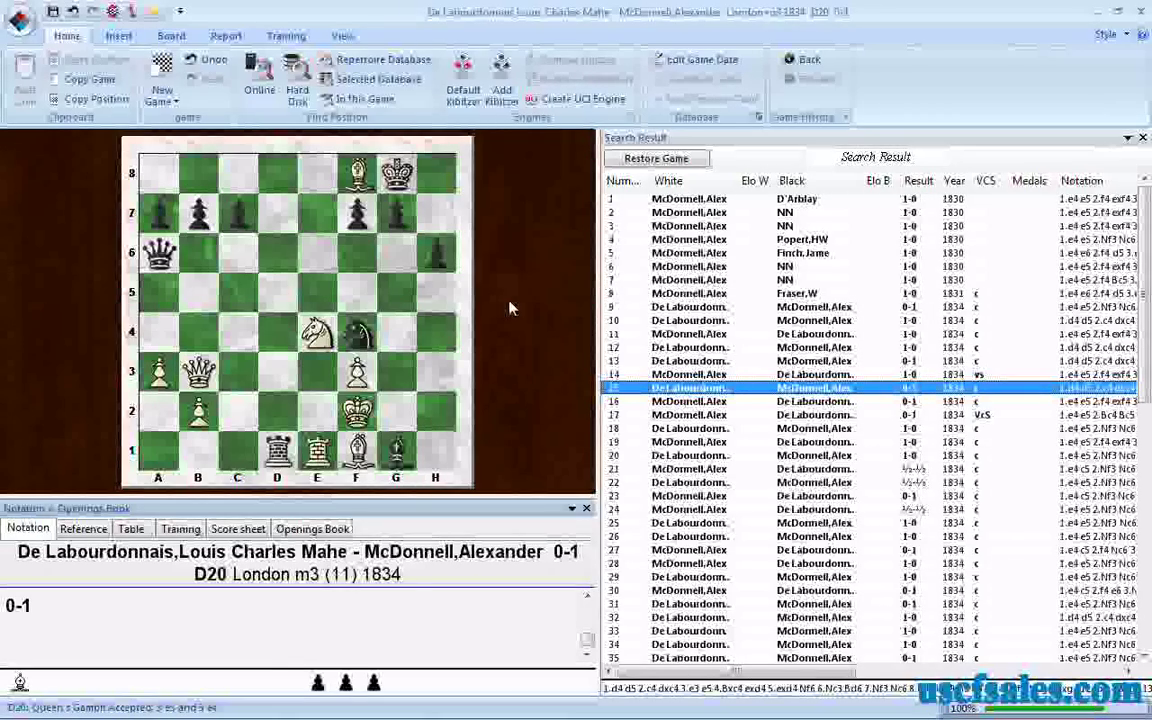
key(Right)
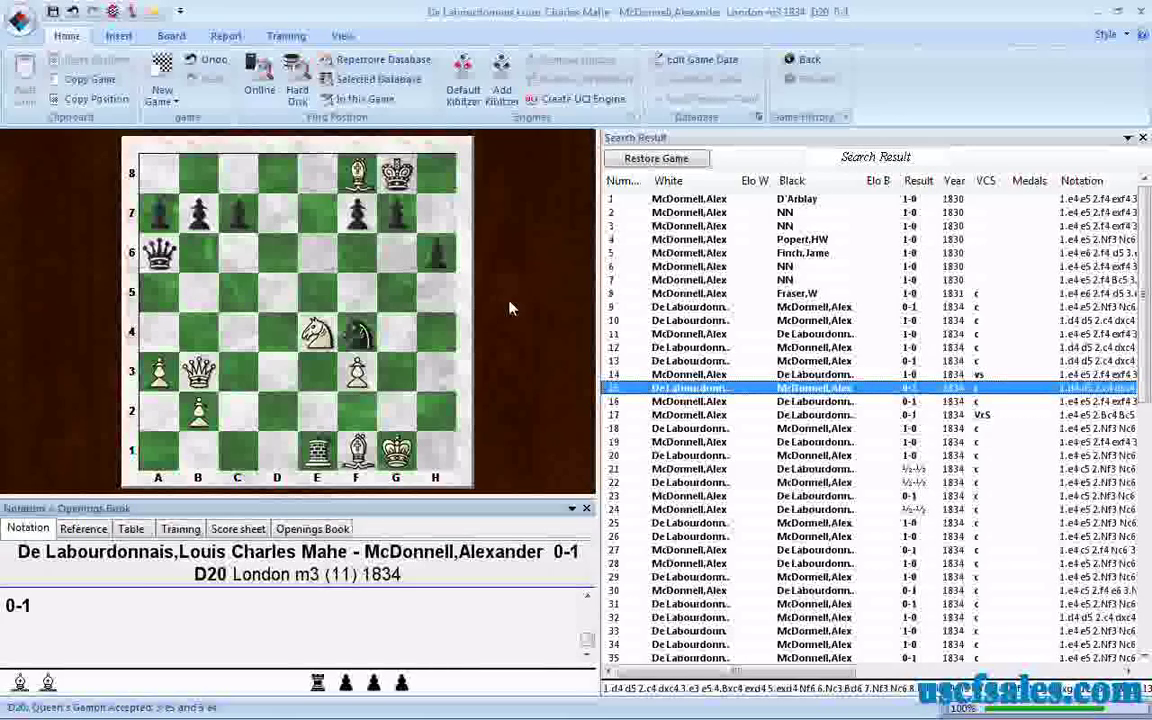
key(Left)
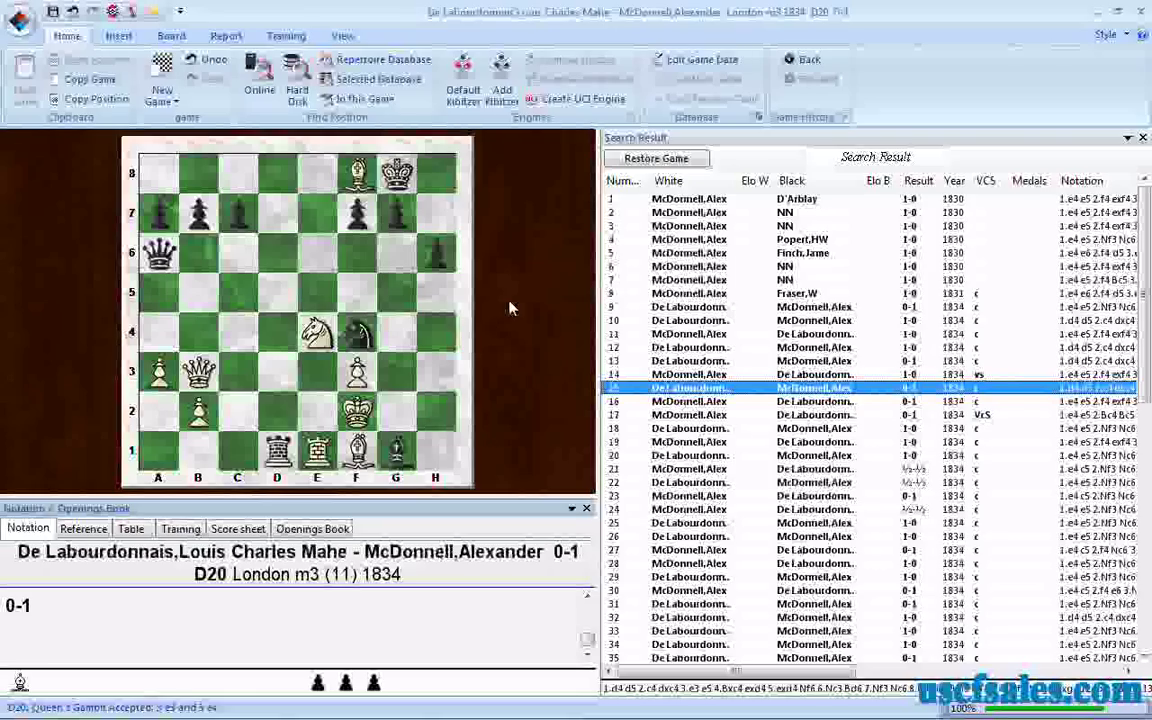
key(Right)
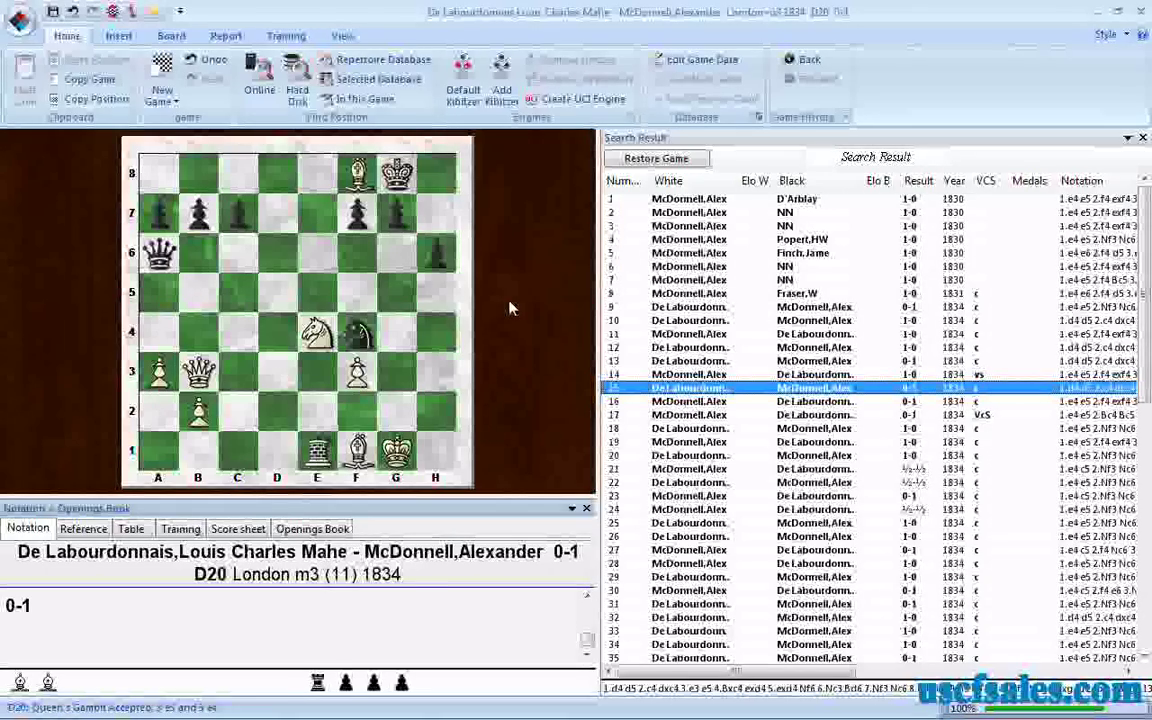
key(Left)
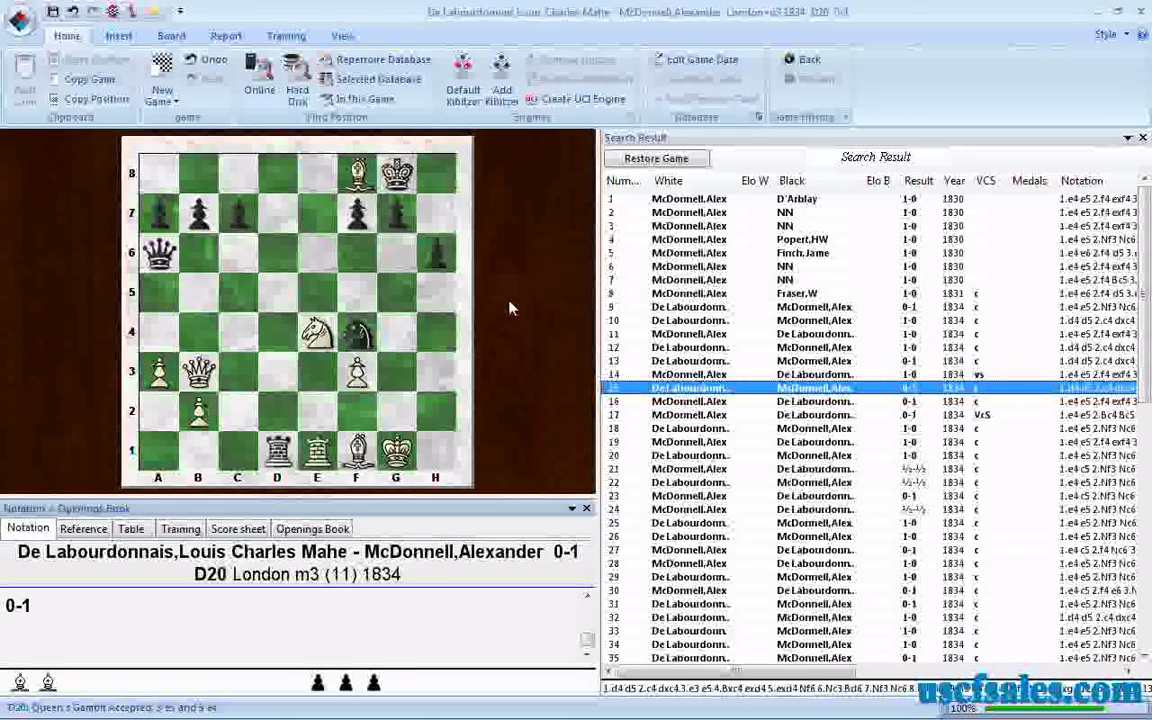
key(Left)
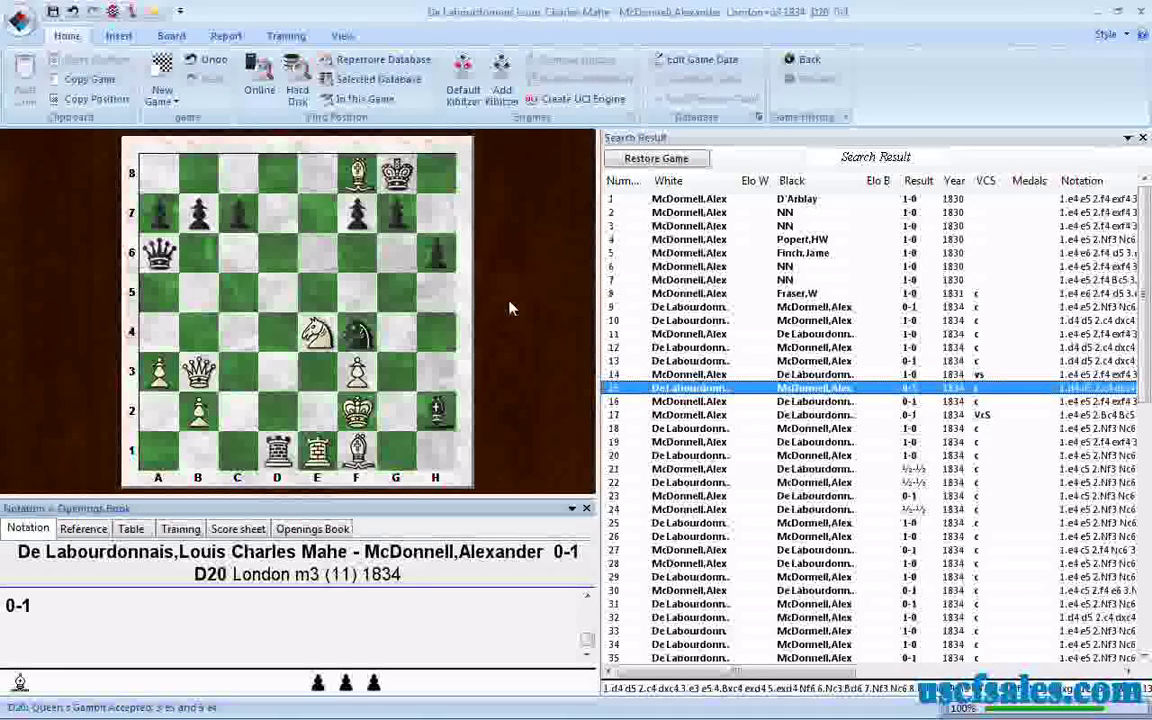
Examine the sacrifice in search result 16, replaying the moves from 39.h6 to 40...Rxc3+.
click(680, 405)
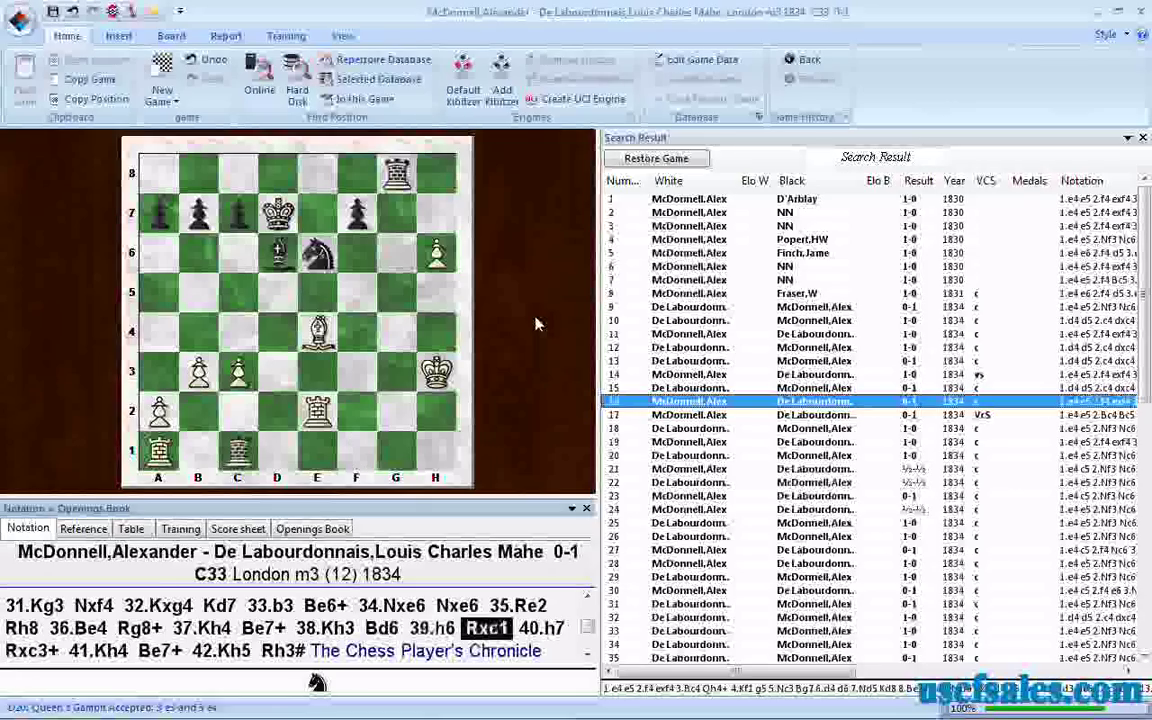
key(Right)
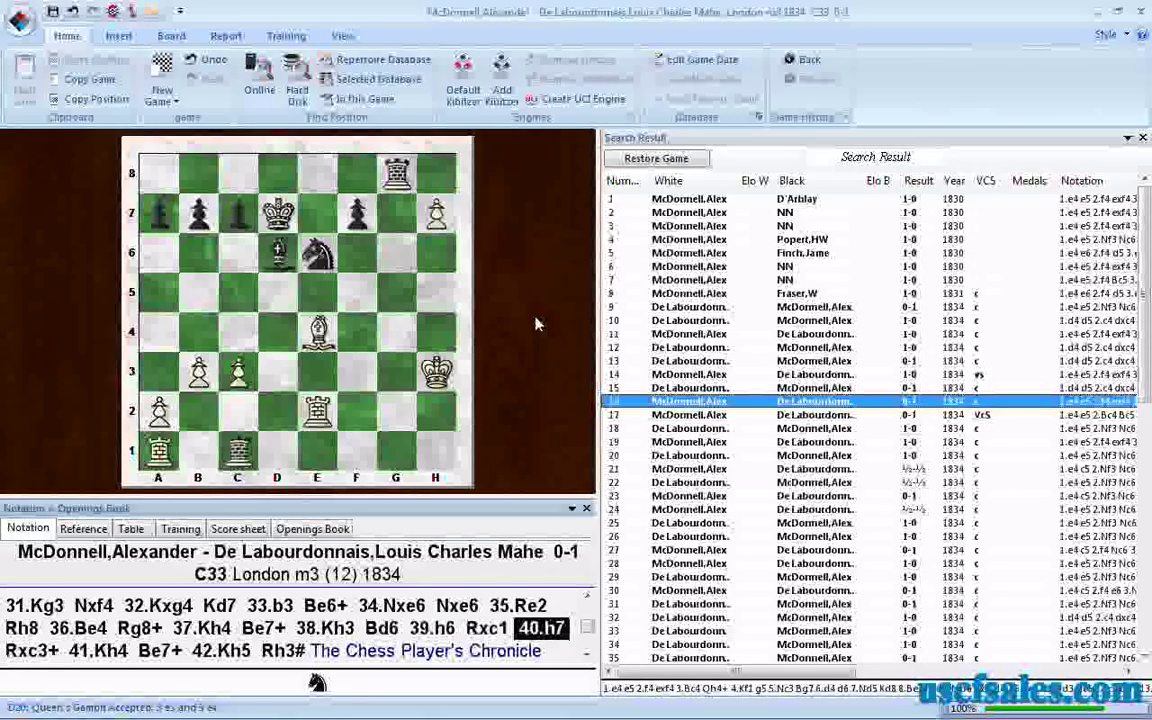
key(Right)
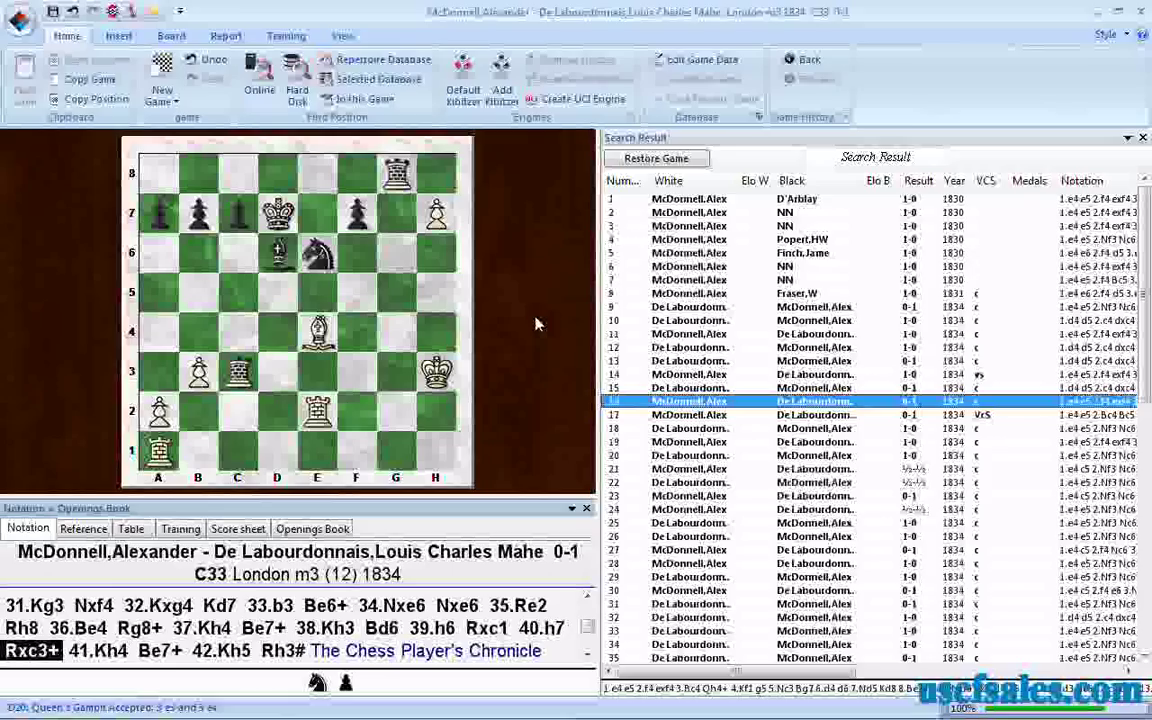
key(Left)
key(Left)
key(Left)
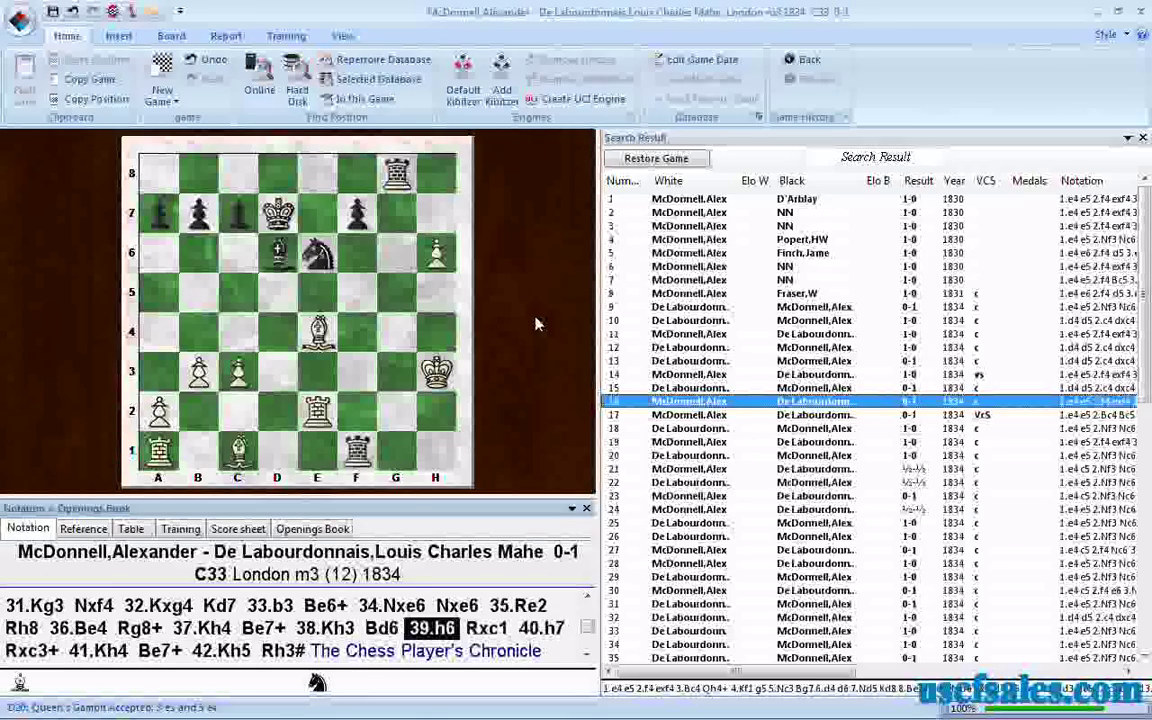
key(Right)
key(Right)
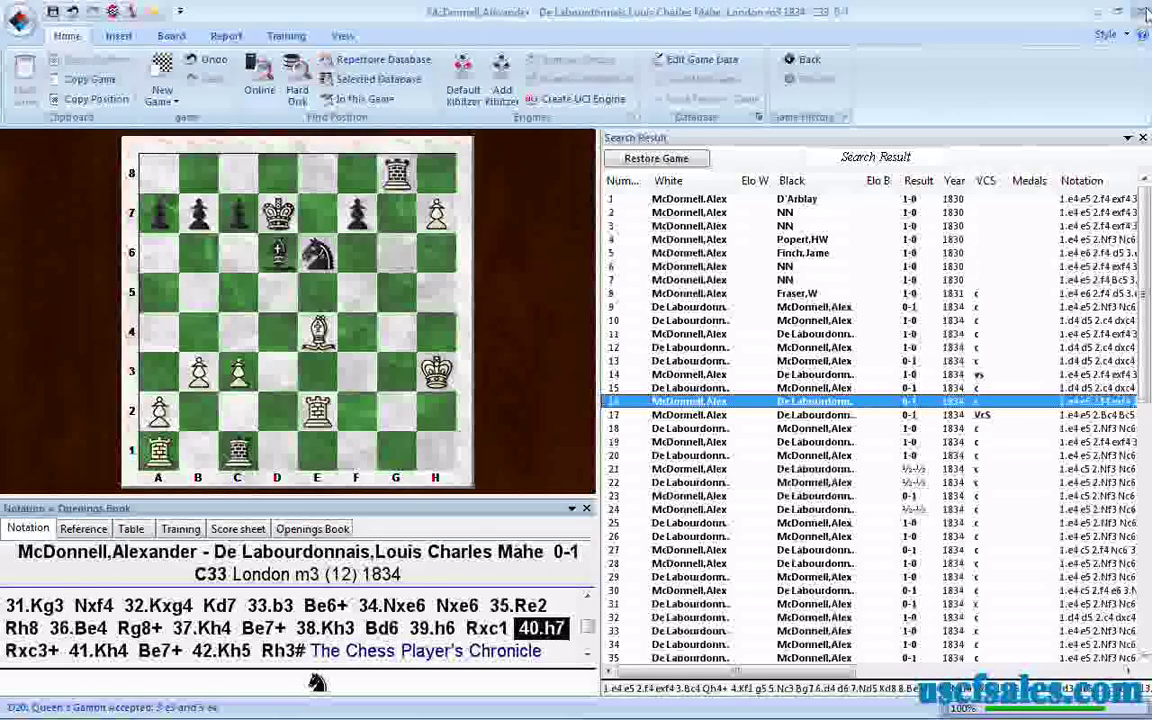
Close the search results board and reopen the Classical 1830-1899 manoeuvre search, keeping Sacrifice enabled and adjusting its number value.
click(1145, 11)
right_click(523, 286)
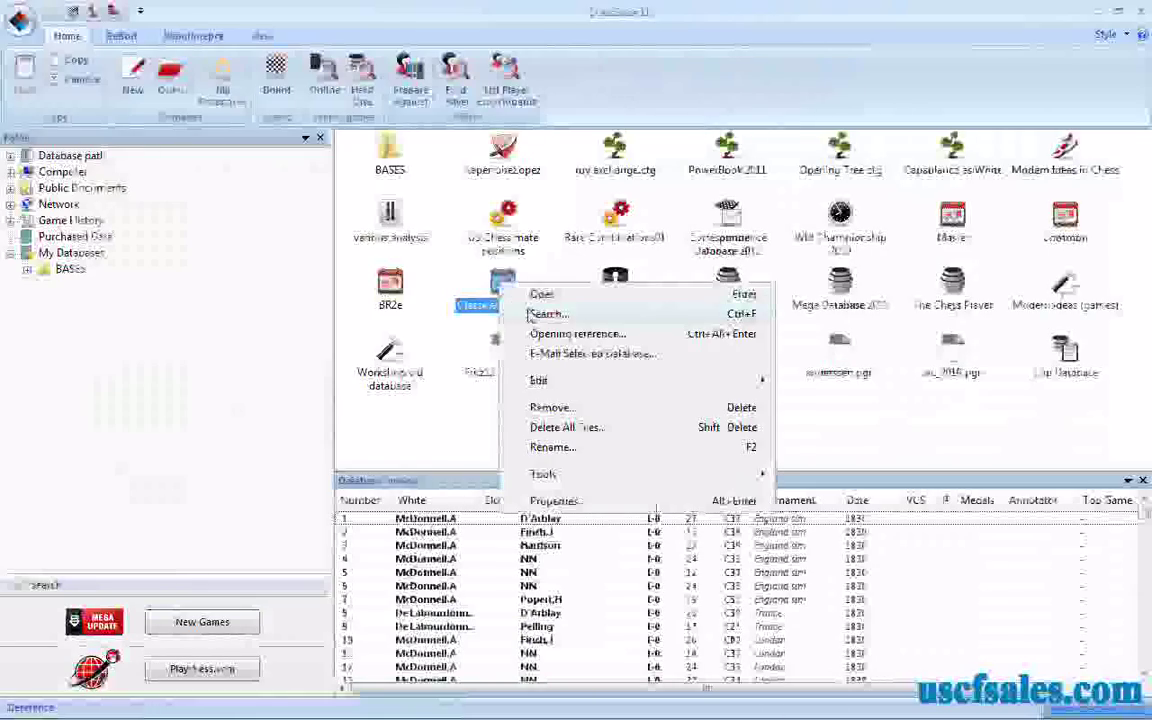
click(530, 315)
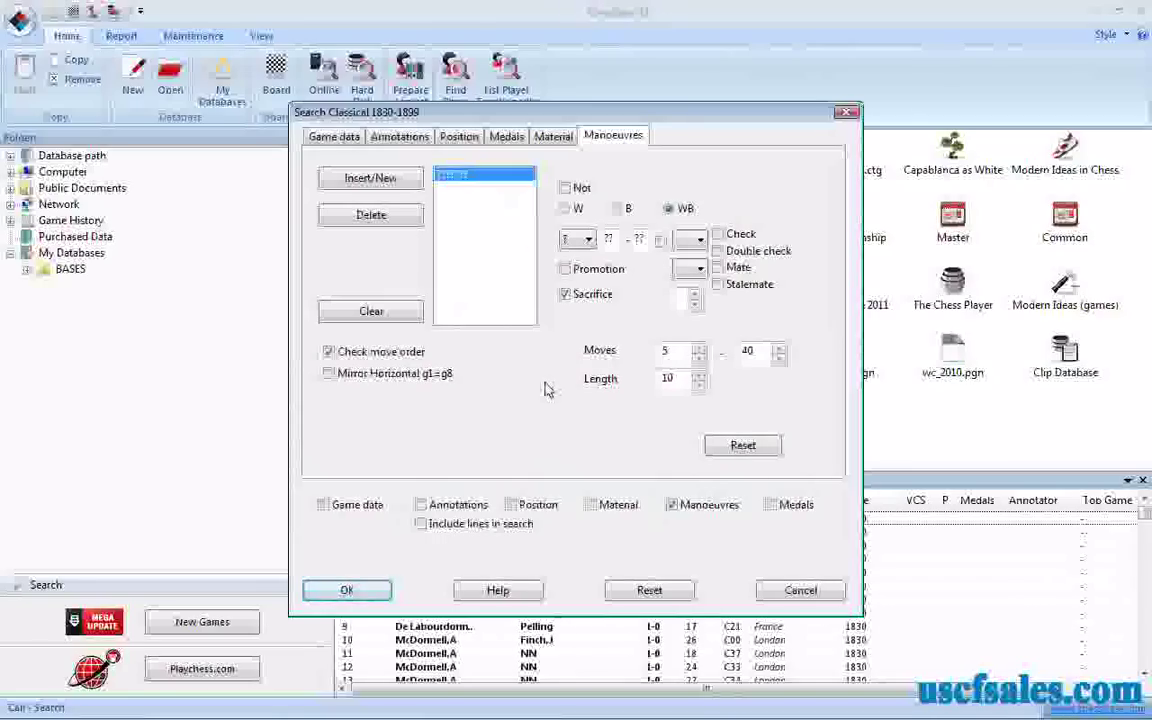
click(565, 294)
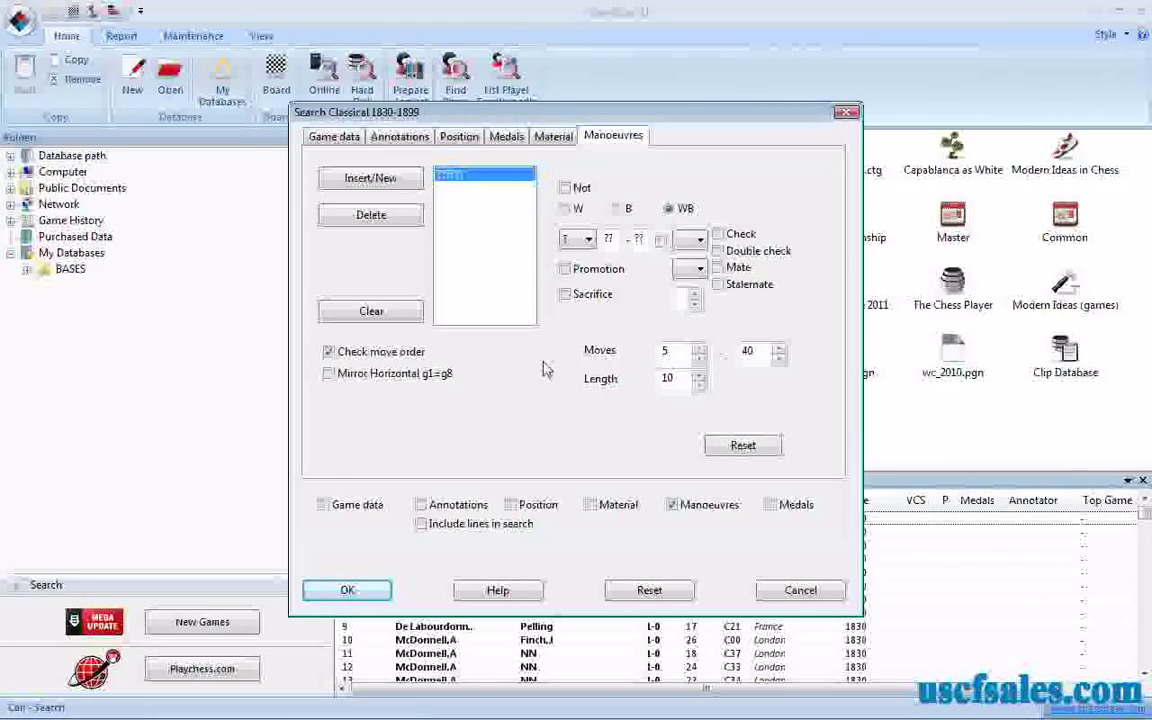
click(566, 294)
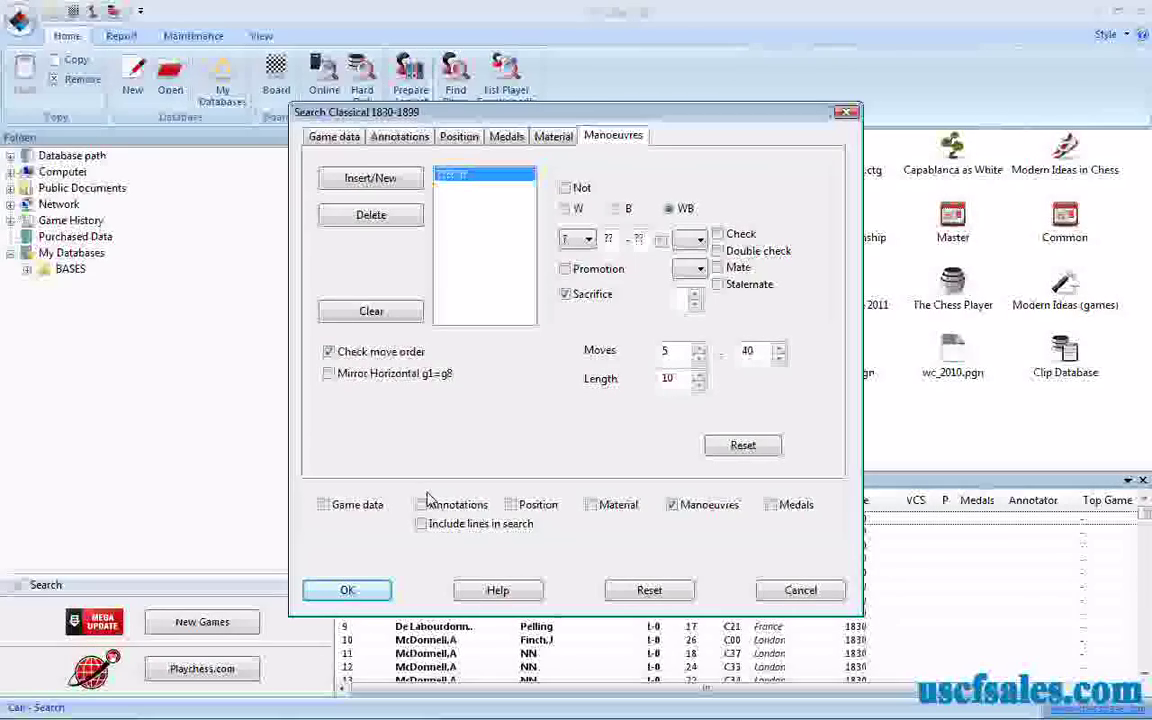
click(695, 304)
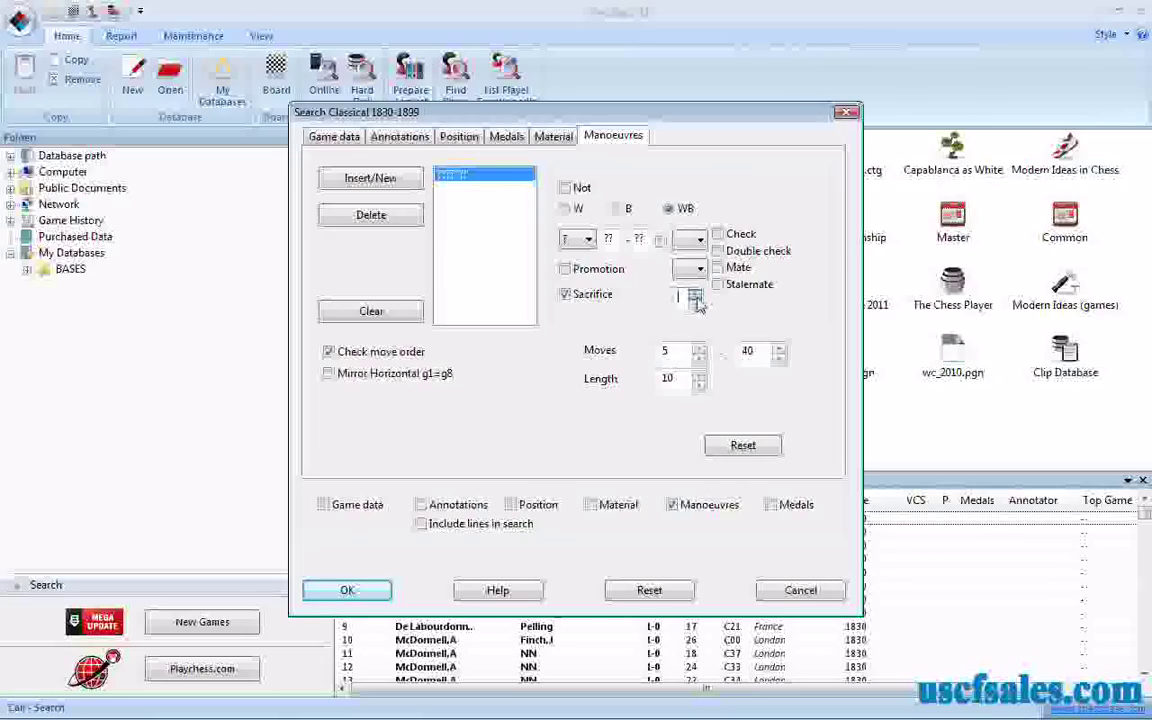
click(695, 304)
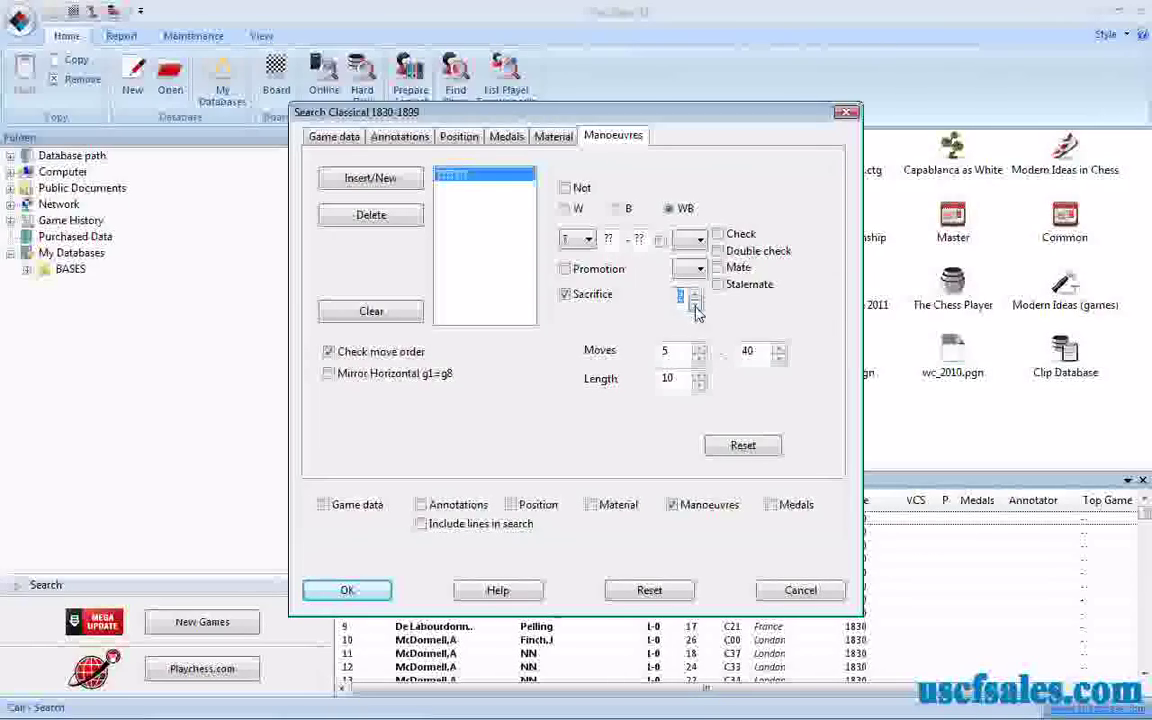